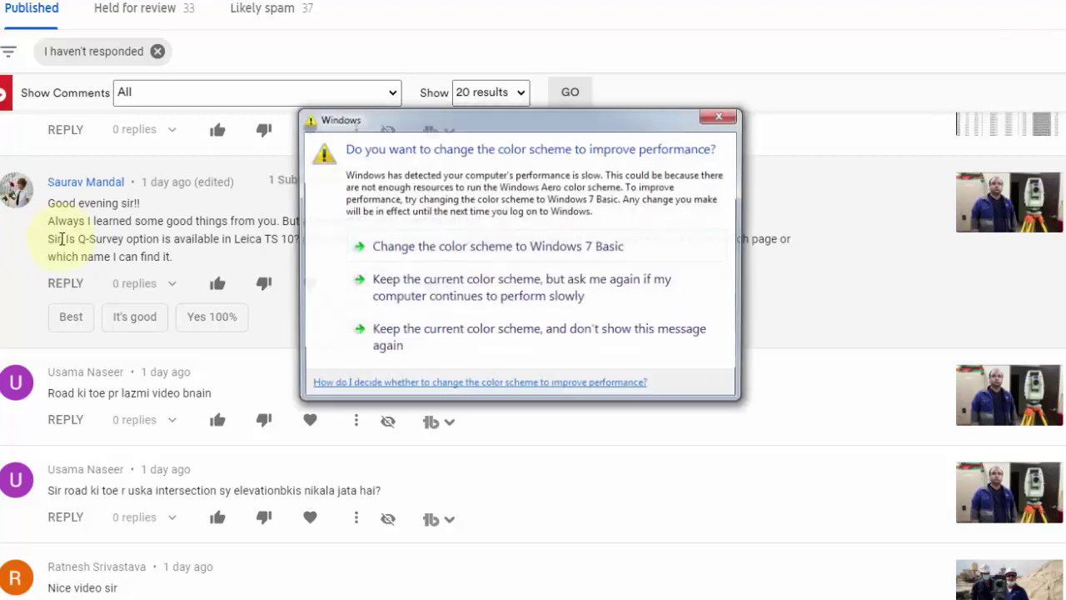
- Dismiss the colour-scheme warning, read the Q-Survey comment, and switch to the channel's YouTube page
{"action": "left_click", "coordinate": [723, 116]}
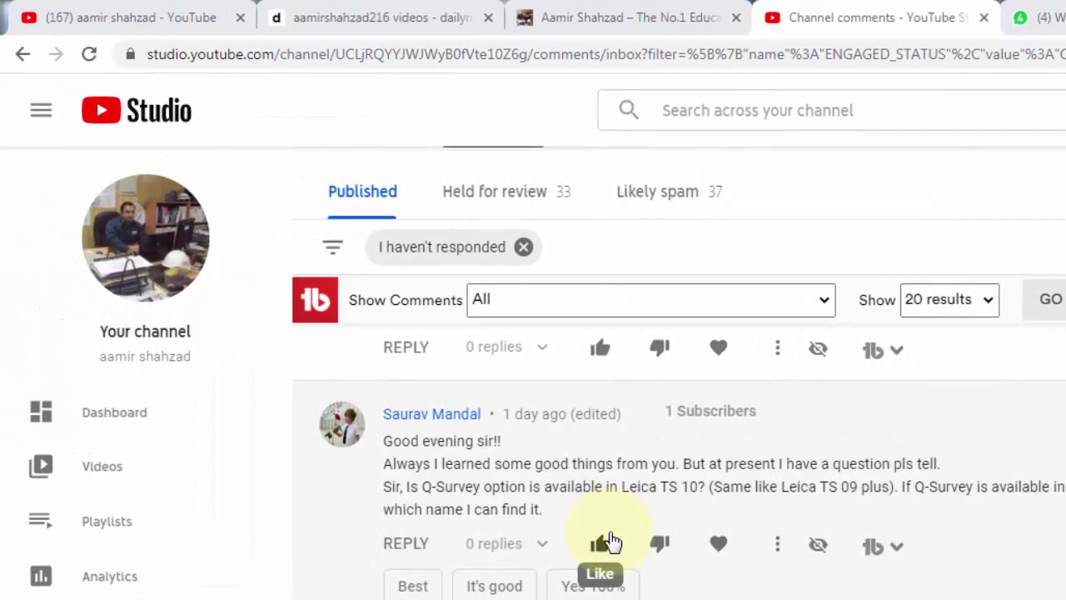
{"action": "left_click", "coordinate": [135, 15]}
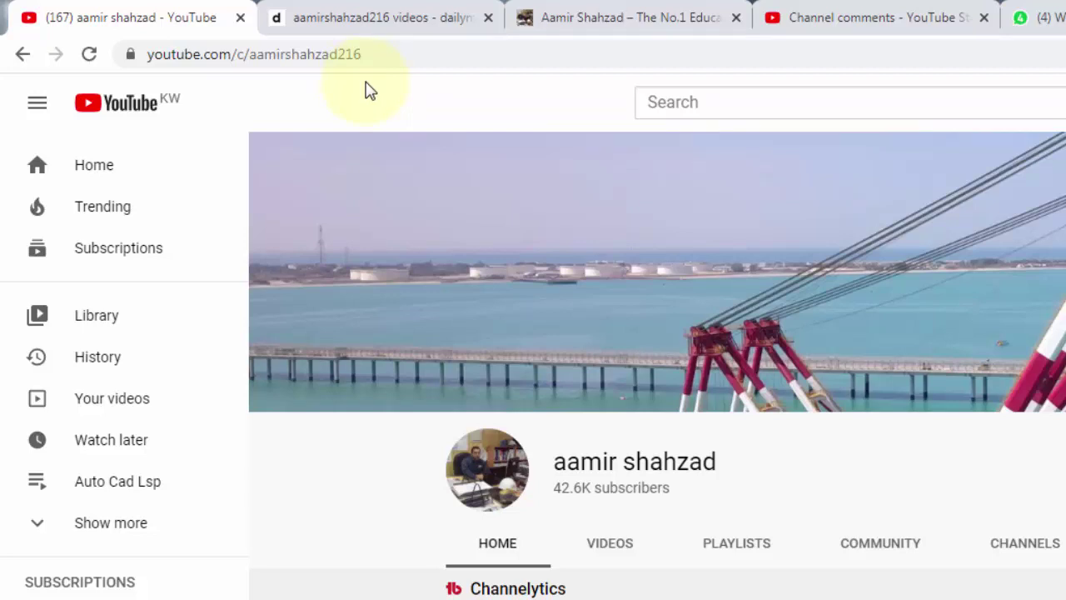
- Visit the channel's Dailymotion page, then move on to the survey-teaching WordPress blog
{"action": "left_click", "coordinate": [379, 16]}
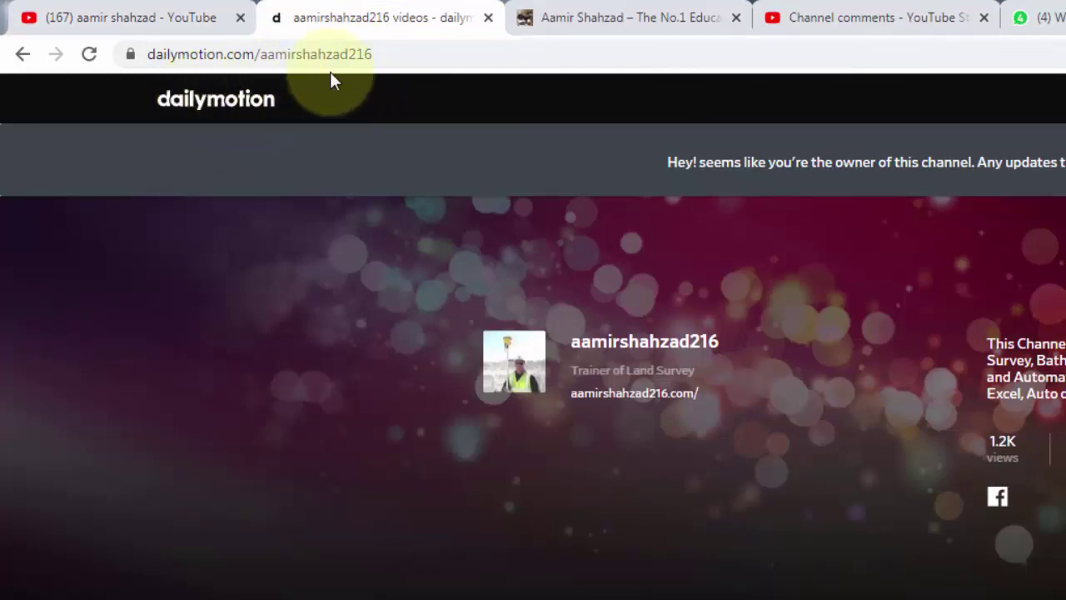
{"action": "left_click", "coordinate": [590, 31]}
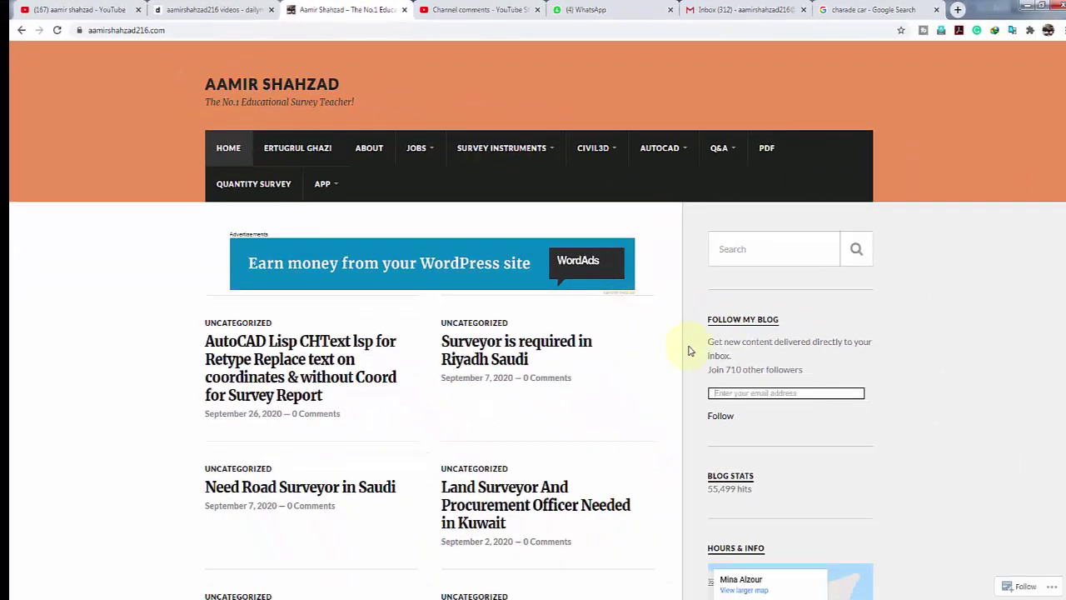
- Focus the blog's follow-by-email field and close its saved email suggestions
{"action": "left_click", "coordinate": [733, 393]}
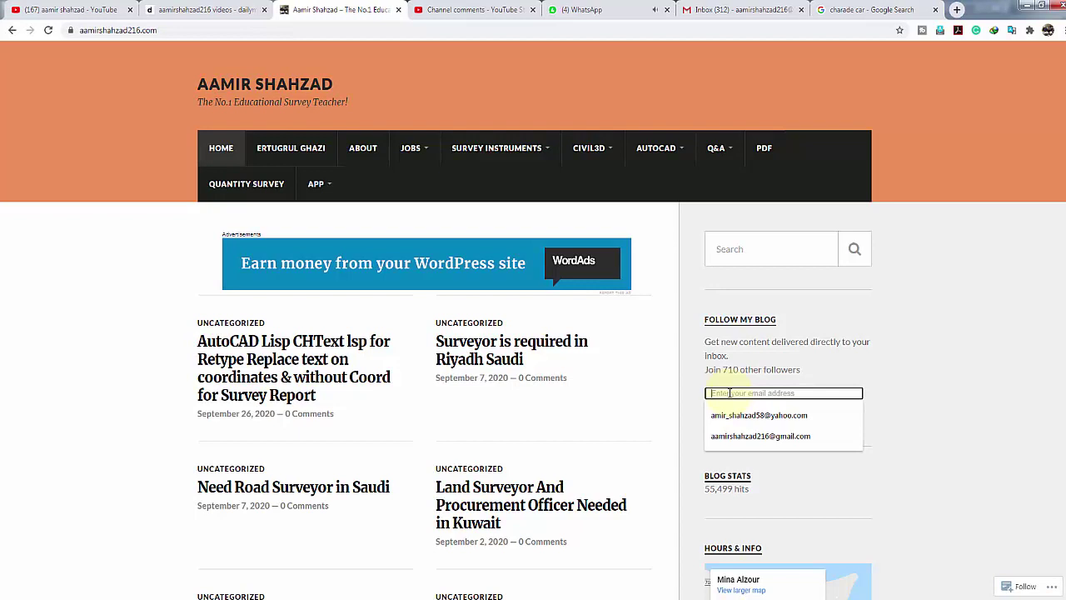
{"action": "left_click", "coordinate": [985, 290]}
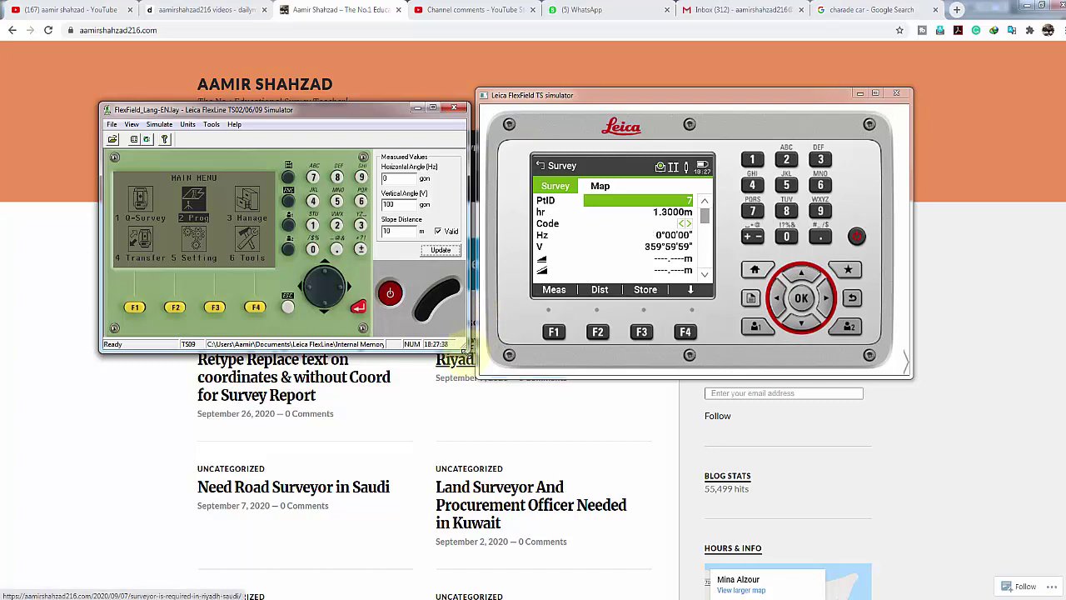
- Enlarge the TS09 window, return FlexField to its Default start menu, and open the TS09 PROGRAMS list
{"action": "left_click_drag", "start_coordinate": [467, 347], "coordinate": [476, 367]}
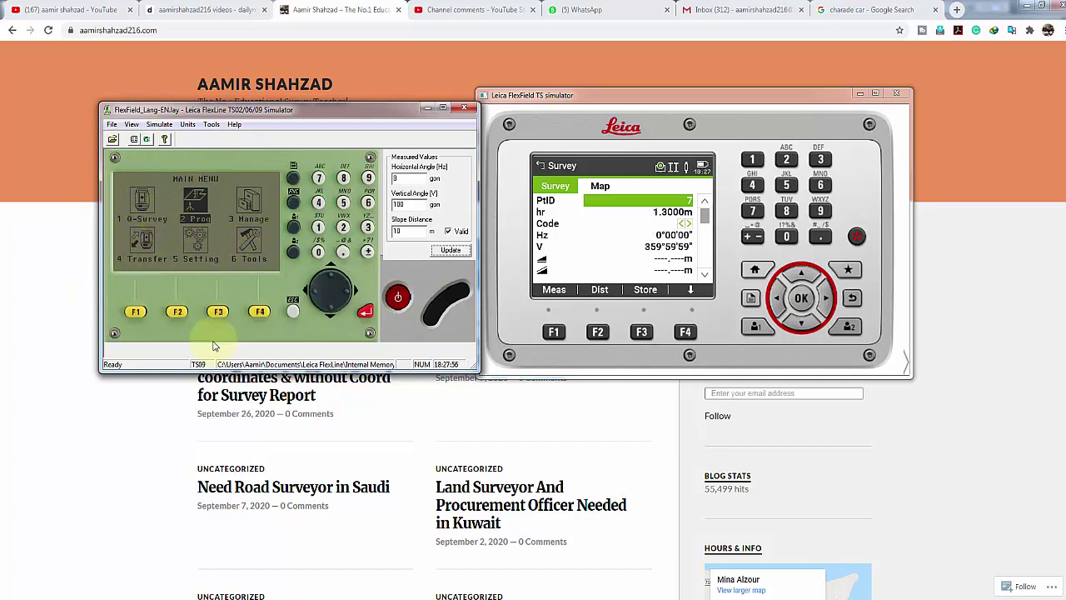
{"action": "left_click", "coordinate": [852, 299]}
{"action": "left_click", "coordinate": [852, 299]}
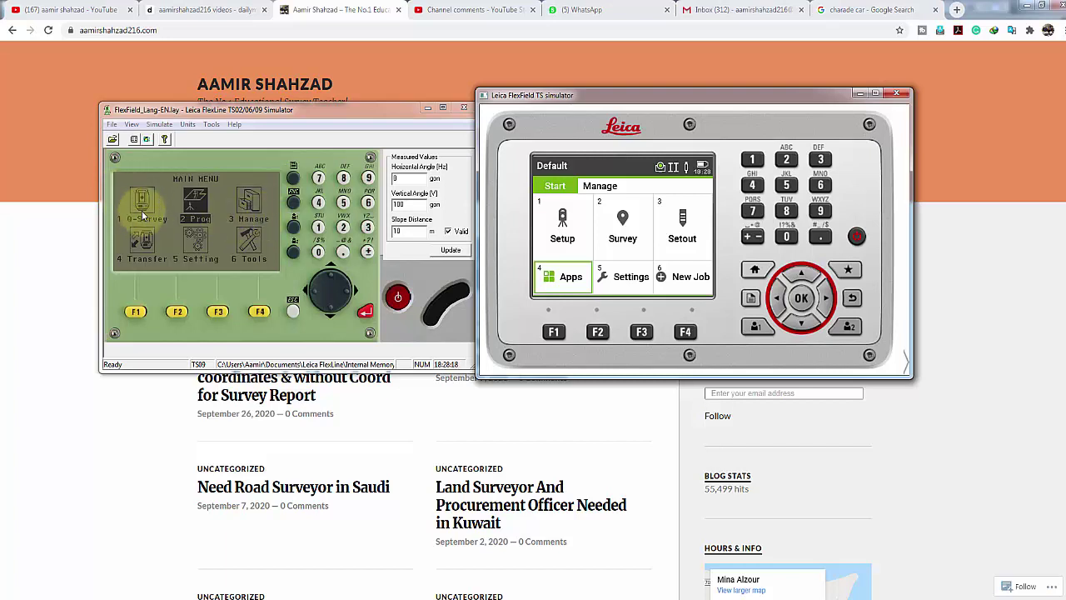
{"action": "left_click", "coordinate": [194, 220]}
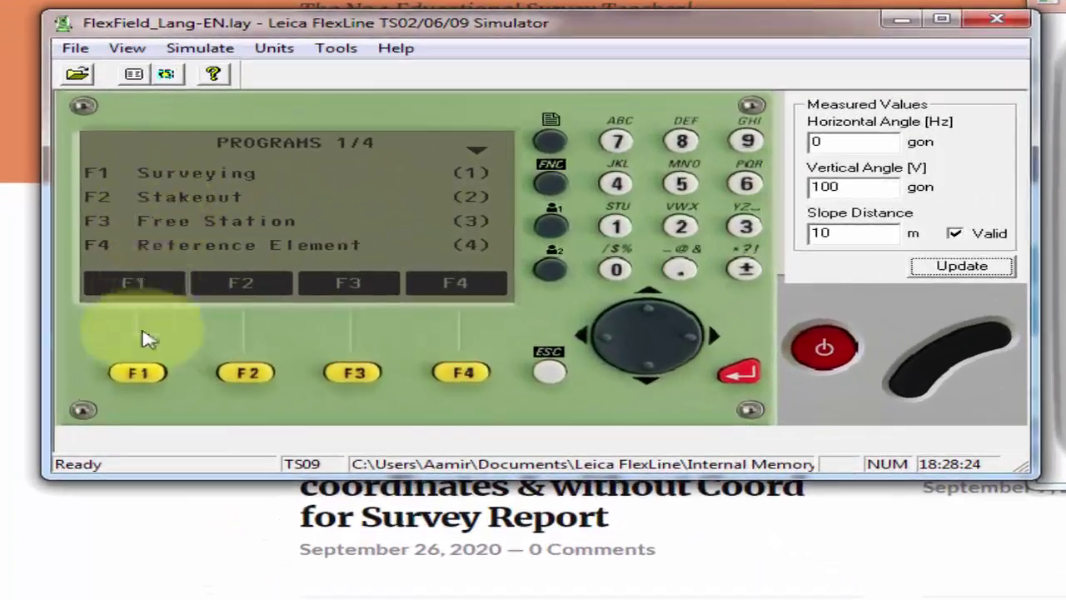
- Start the TS09 Surveying program and browse its reading pages 1/3–3/3 and softkey sets
{"action": "left_click", "coordinate": [137, 328]}
{"action": "left_click", "coordinate": [461, 372]}
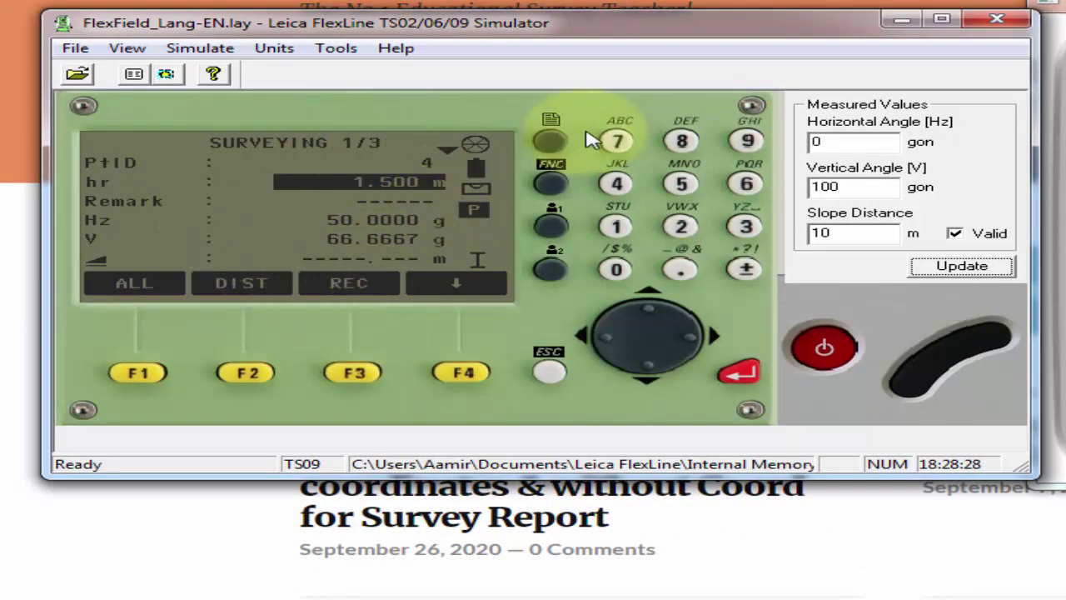
{"action": "left_click", "coordinate": [551, 141]}
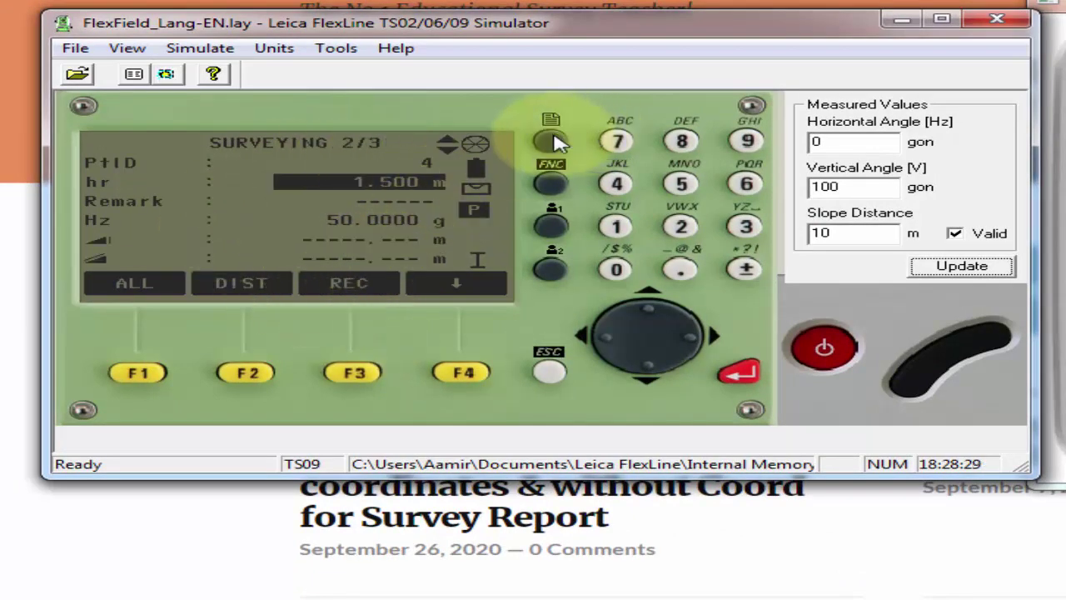
{"action": "left_click", "coordinate": [552, 142]}
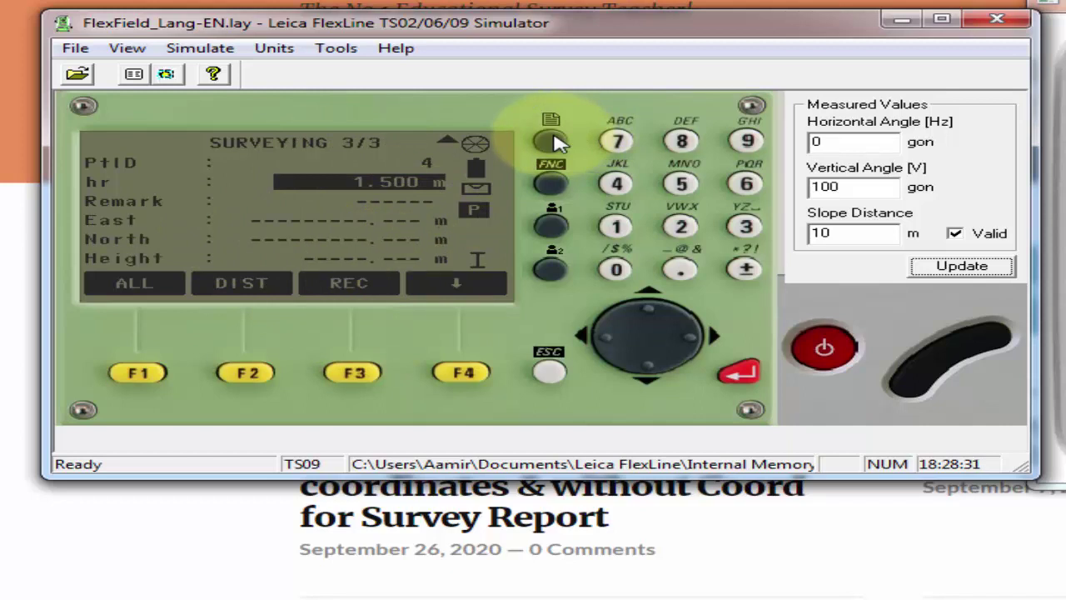
{"action": "left_click", "coordinate": [553, 143]}
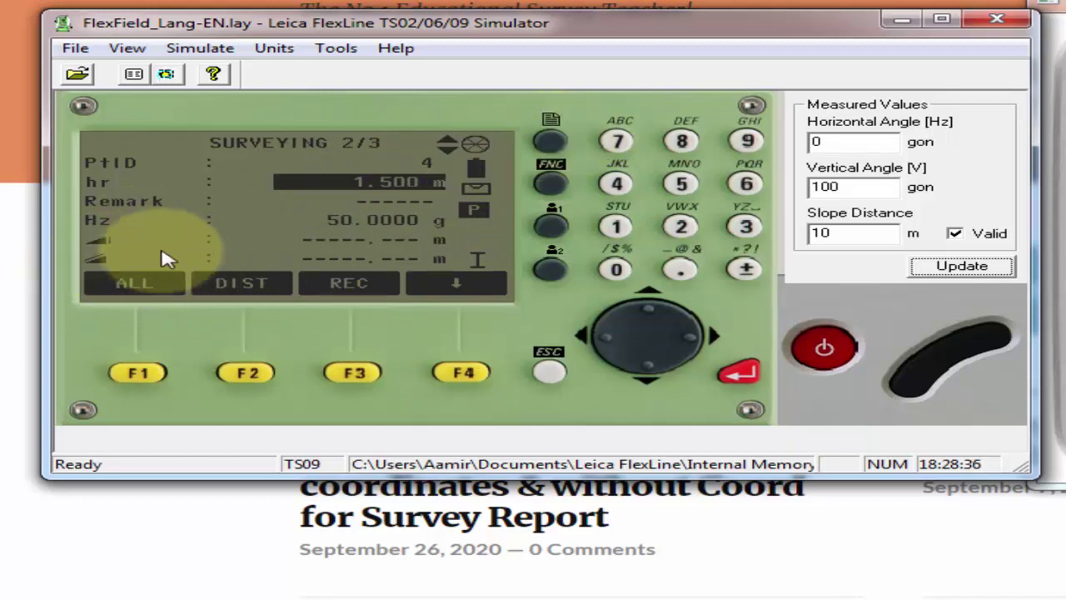
{"action": "left_click", "coordinate": [548, 141]}
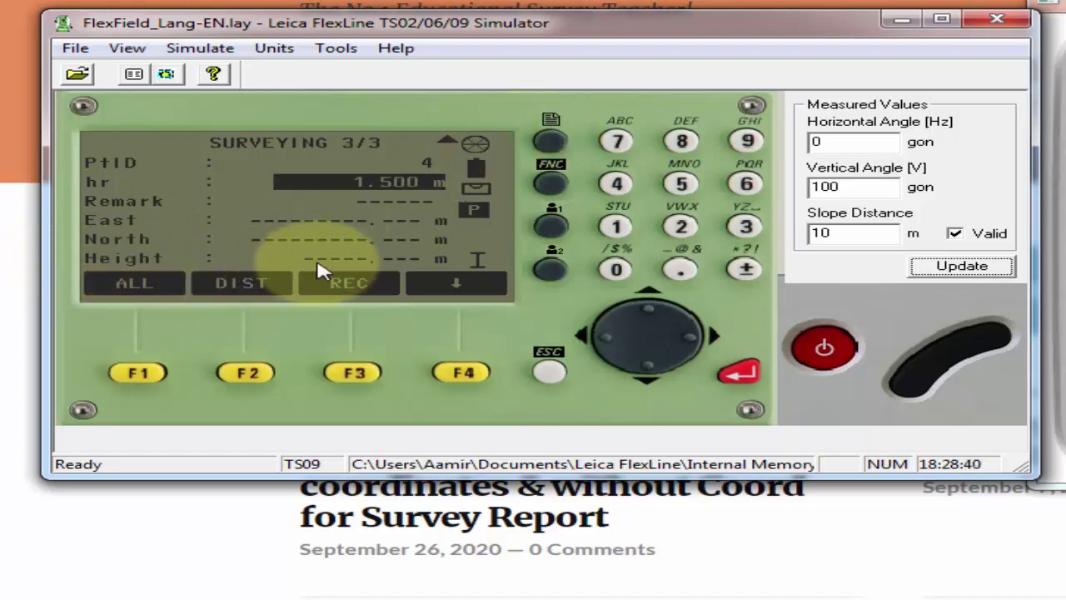
{"action": "left_click", "coordinate": [546, 140]}
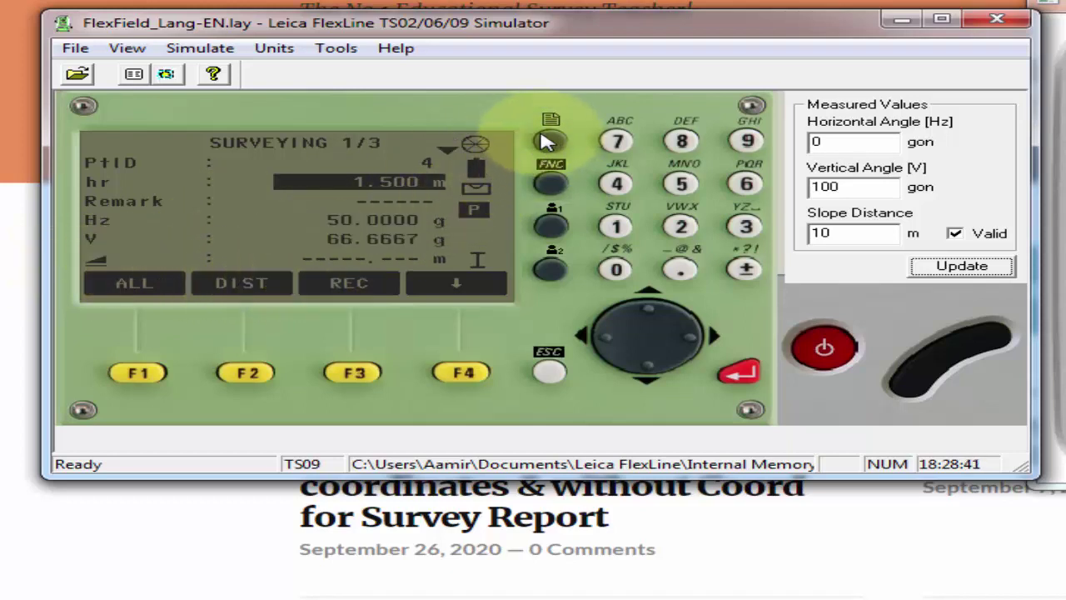
{"action": "left_click", "coordinate": [459, 373]}
{"action": "left_click", "coordinate": [458, 374]}
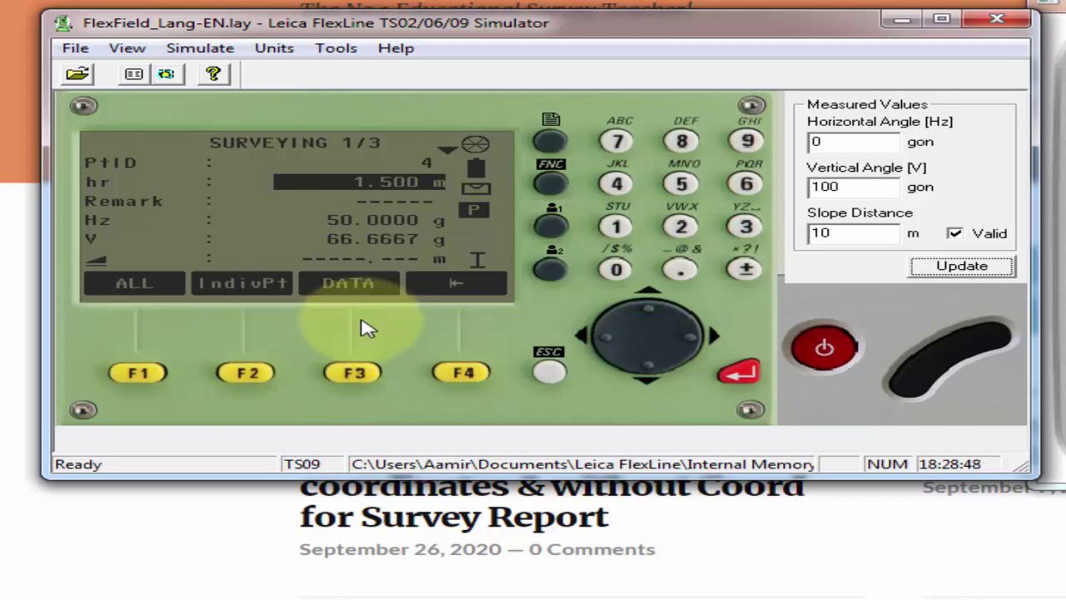
{"action": "left_click", "coordinate": [462, 384]}
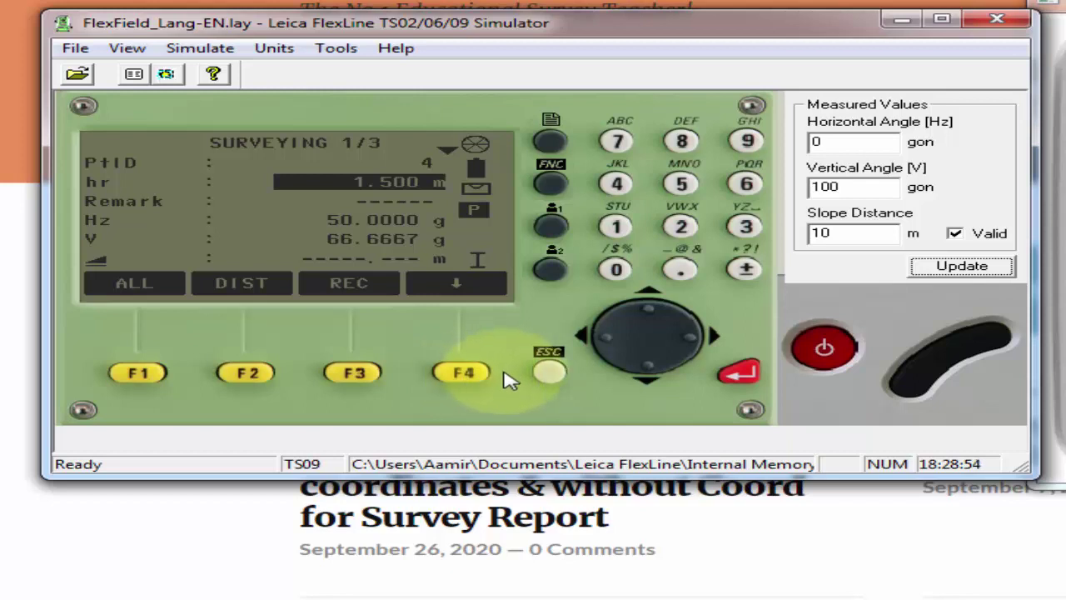
- Exit to the TS09 Main Menu, open Q-Survey, and show its station and Hz=0 functions
{"action": "left_click", "coordinate": [544, 372]}
{"action": "left_click", "coordinate": [549, 374]}
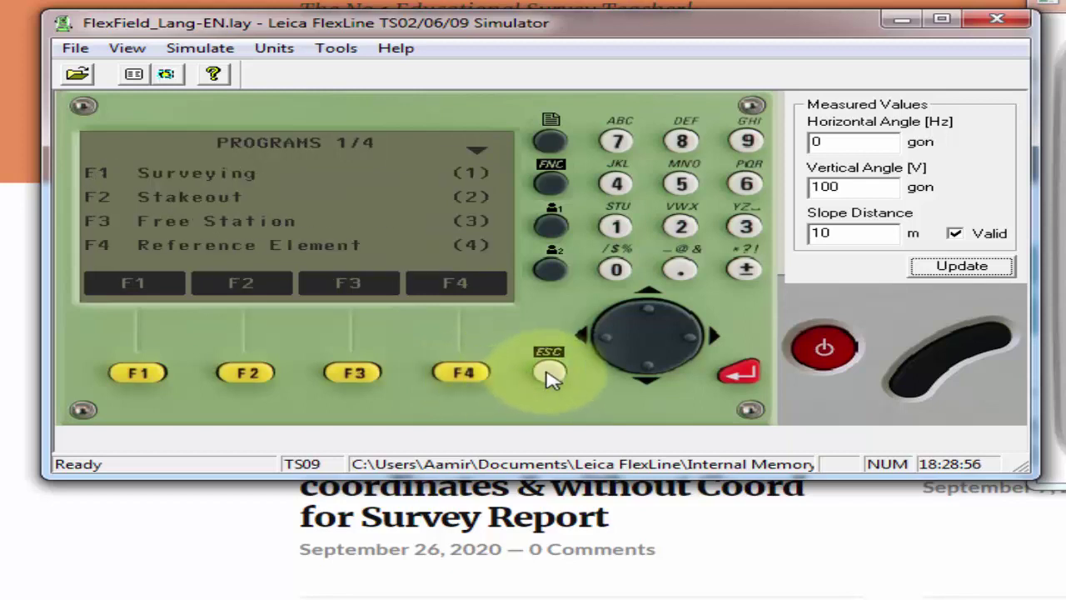
{"action": "left_click", "coordinate": [550, 375]}
{"action": "left_click", "coordinate": [607, 345]}
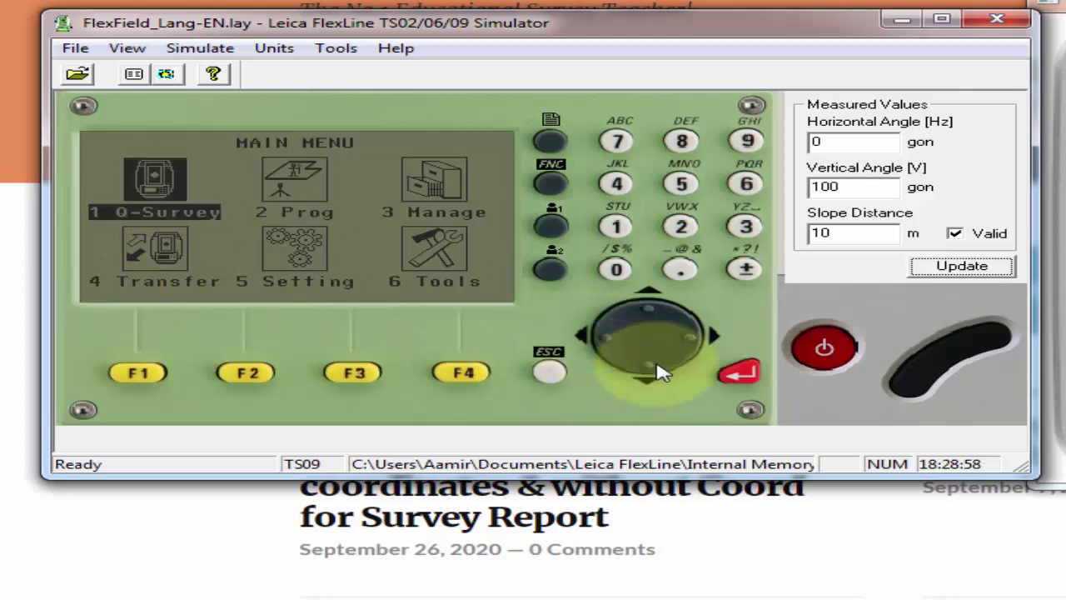
{"action": "left_click", "coordinate": [738, 373]}
{"action": "left_click", "coordinate": [462, 374]}
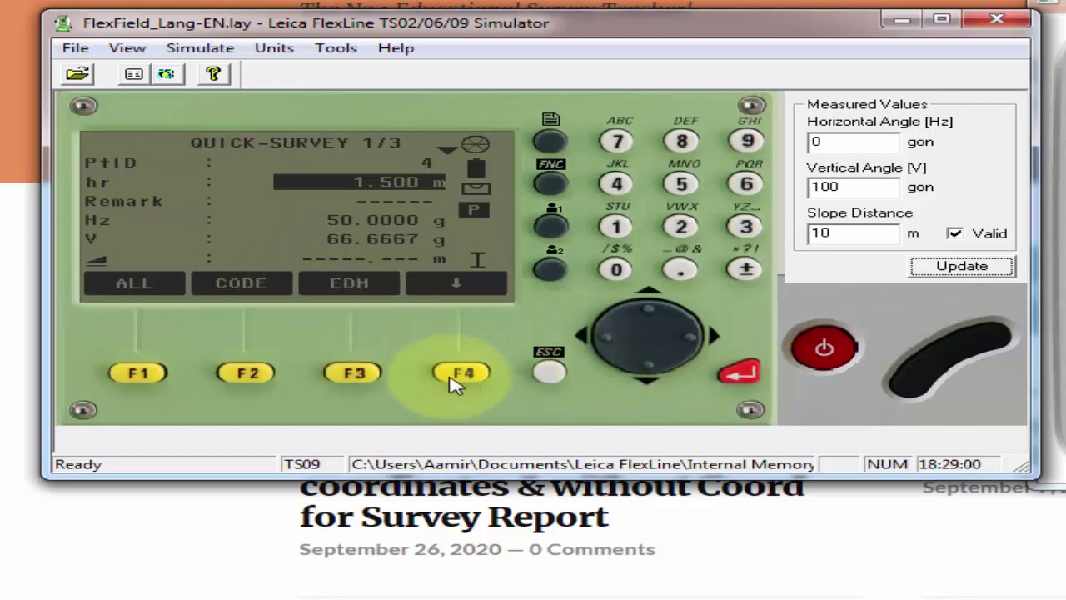
{"action": "left_click", "coordinate": [463, 375]}
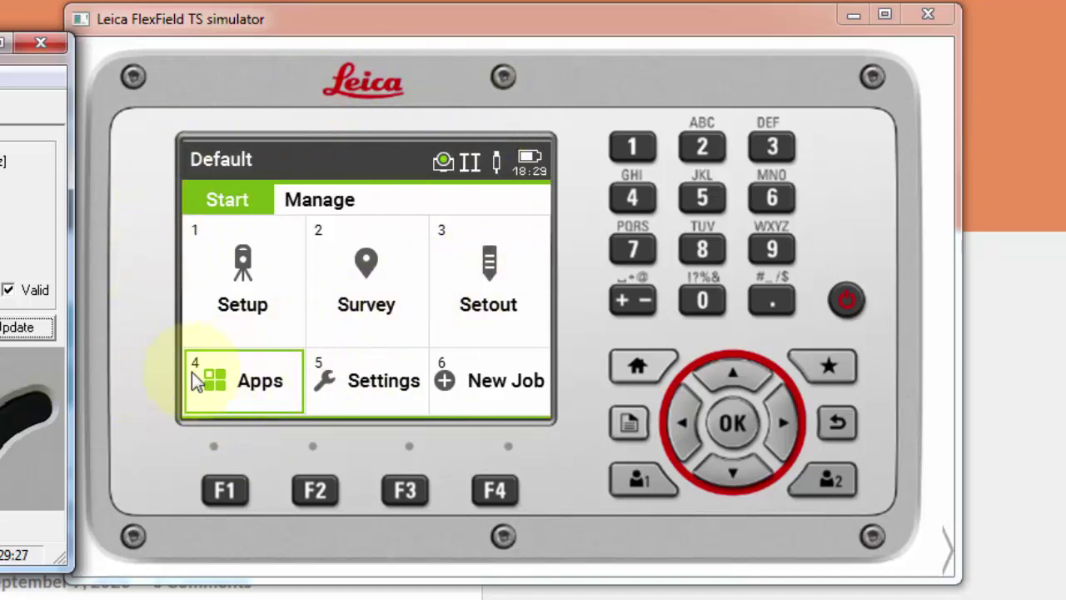
- Launch the FlexField Survey program and page its softkeys to Station, Set Hz and Hz←
{"action": "left_click", "coordinate": [620, 197]}
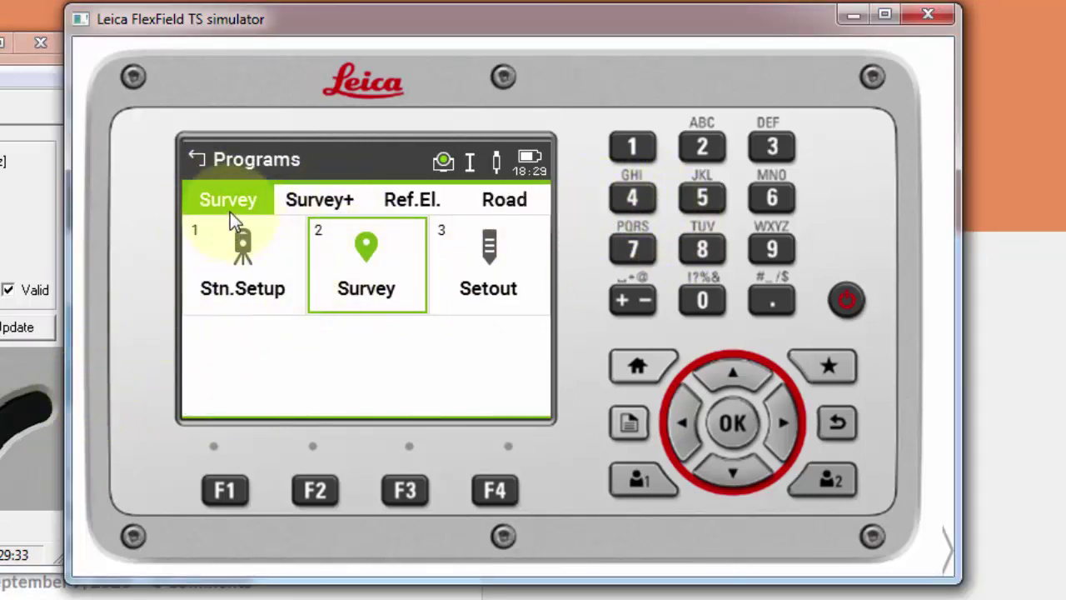
{"action": "left_click", "coordinate": [369, 268]}
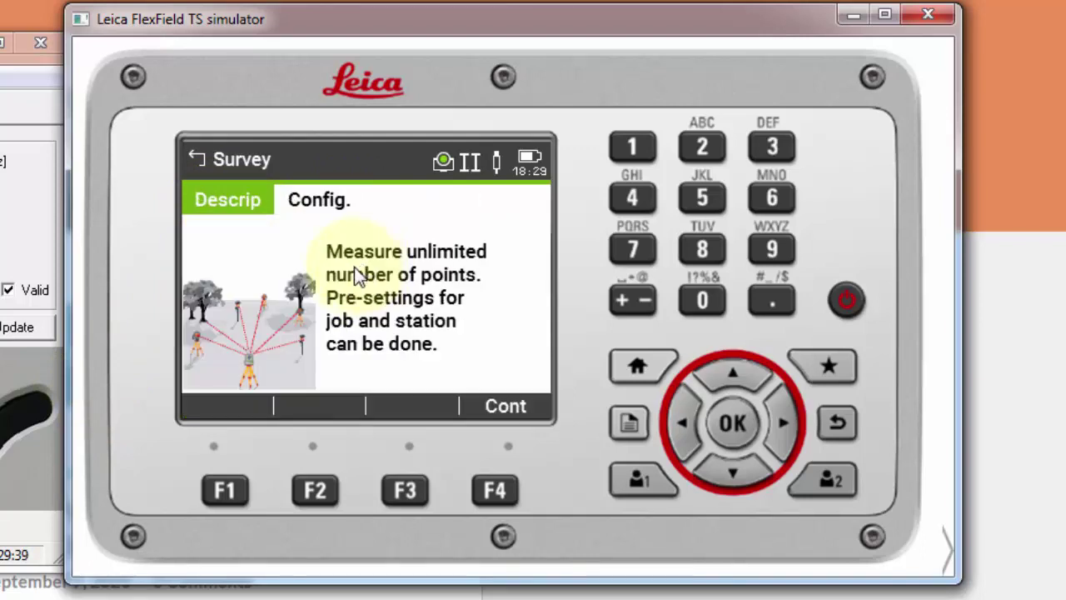
{"action": "left_click", "coordinate": [495, 490]}
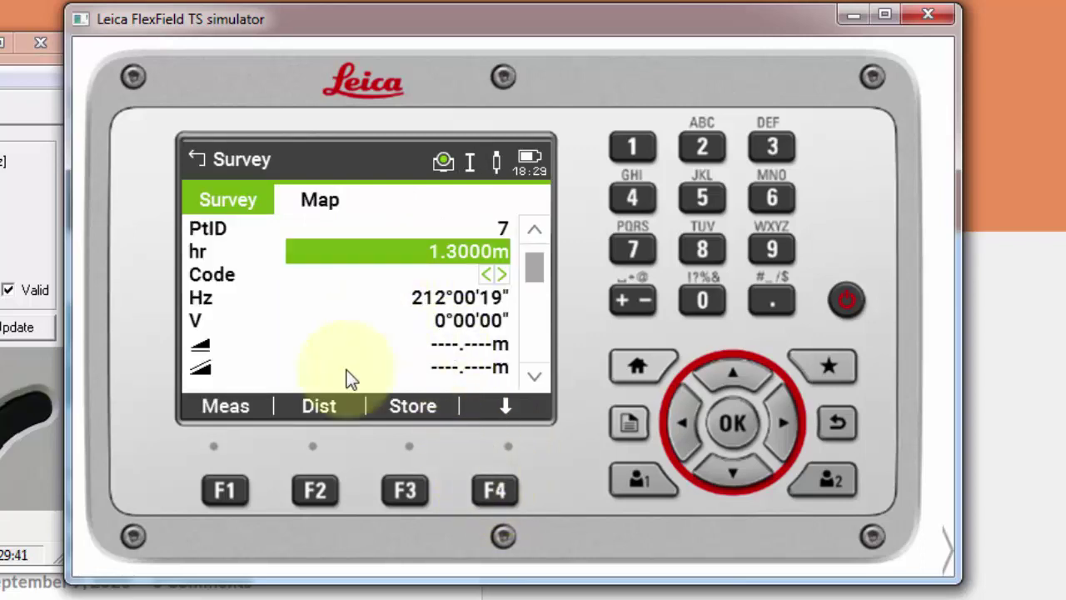
{"action": "left_click", "coordinate": [500, 489]}
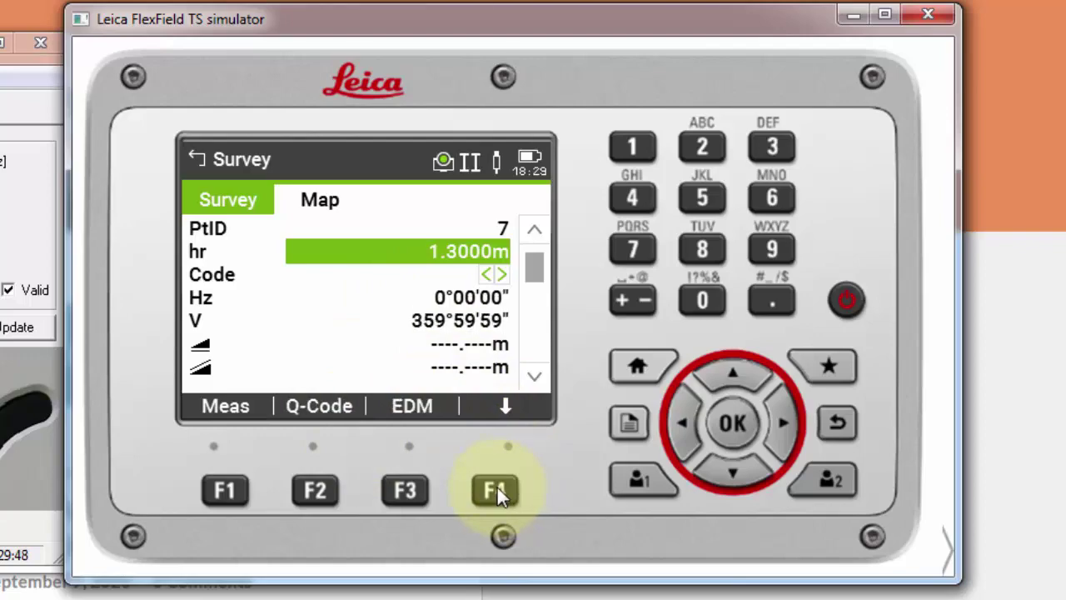
{"action": "left_click", "coordinate": [497, 487]}
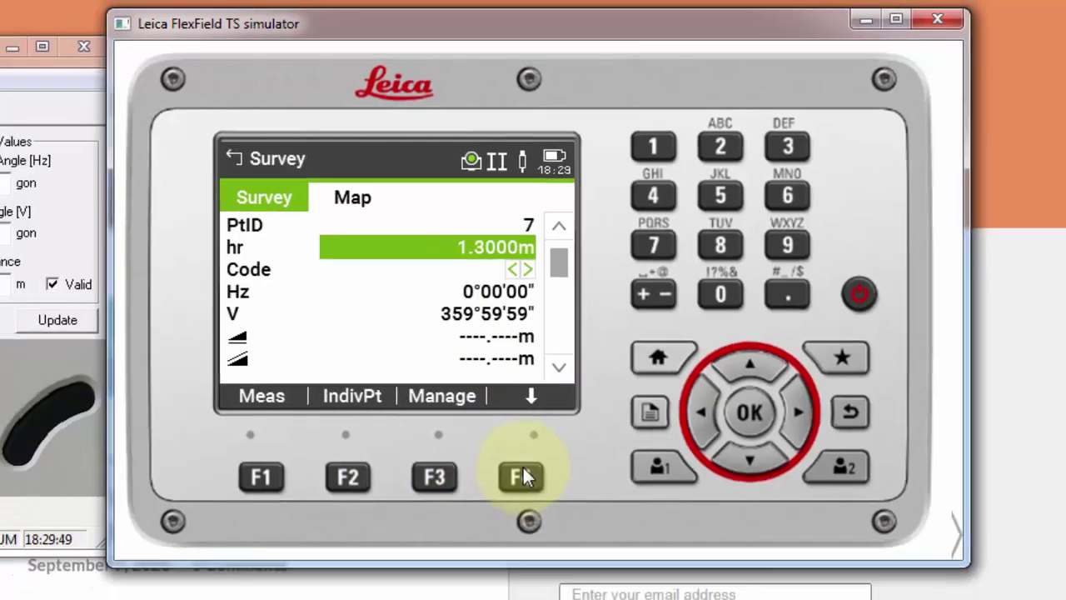
{"action": "left_click", "coordinate": [496, 489]}
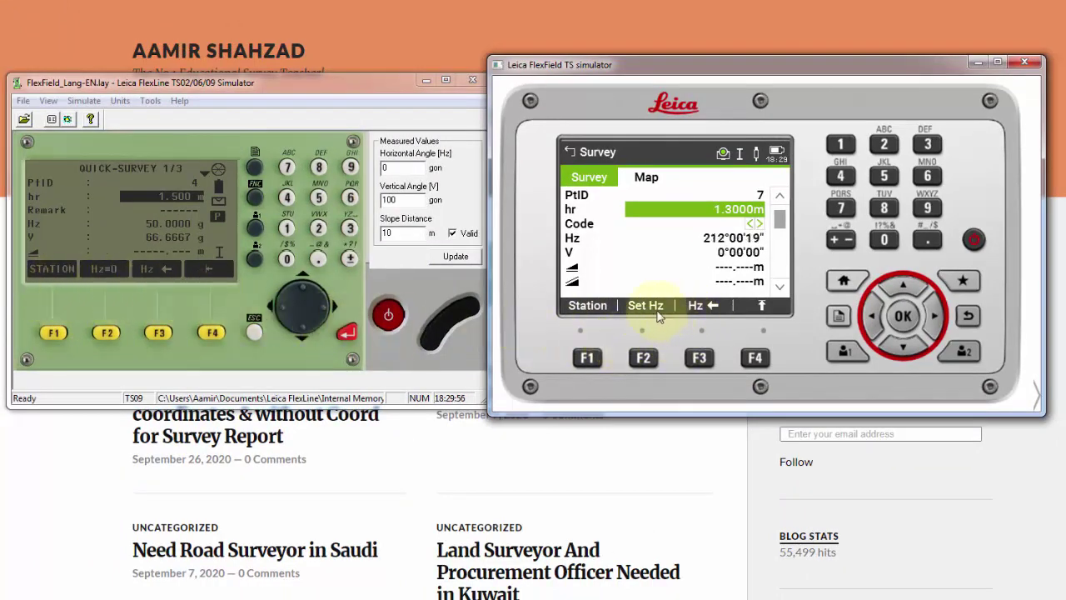
- Review the FlexField station data twice, returning to the Survey page each time
{"action": "left_click", "coordinate": [586, 359]}
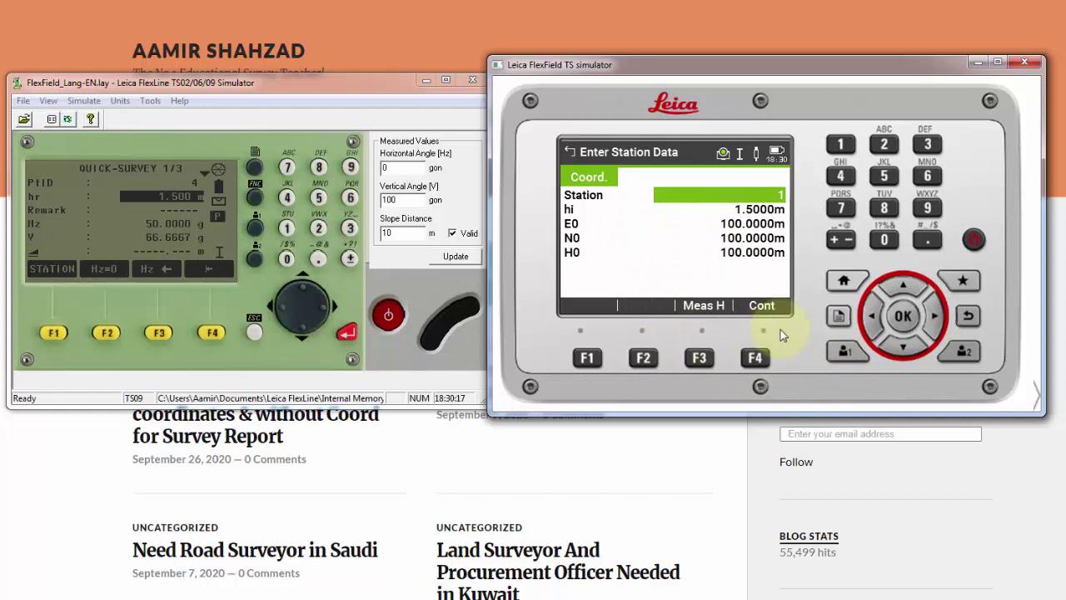
{"action": "left_click", "coordinate": [968, 318]}
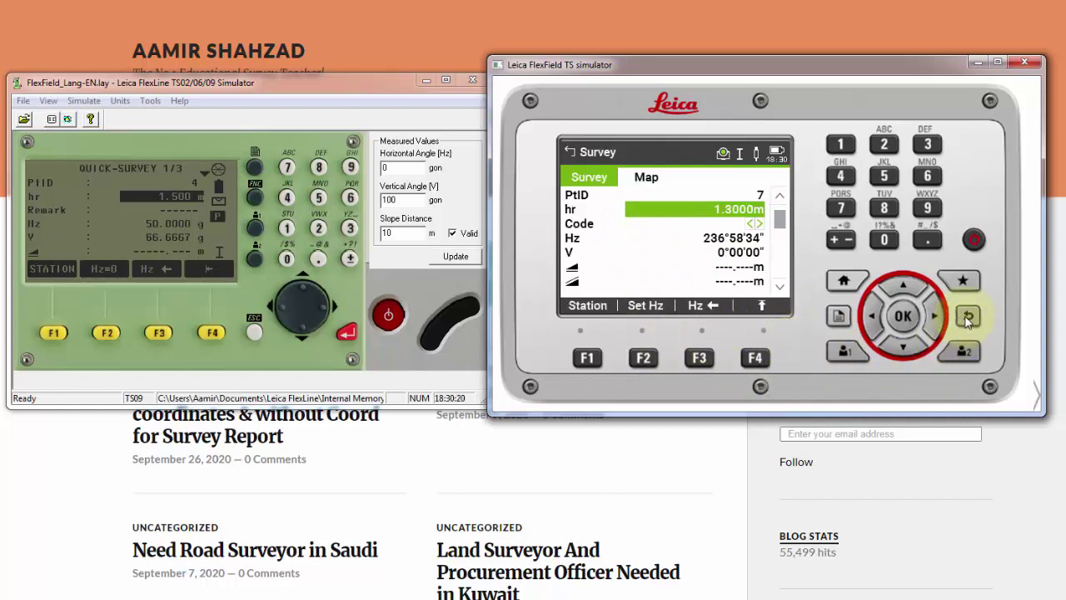
{"action": "left_click", "coordinate": [588, 306]}
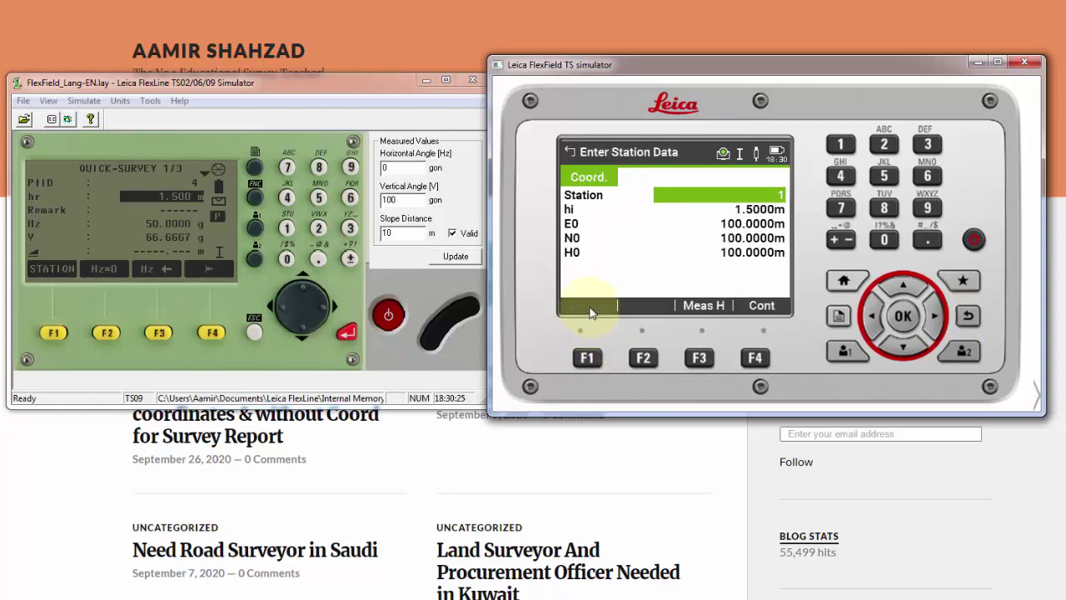
{"action": "left_click", "coordinate": [964, 318]}
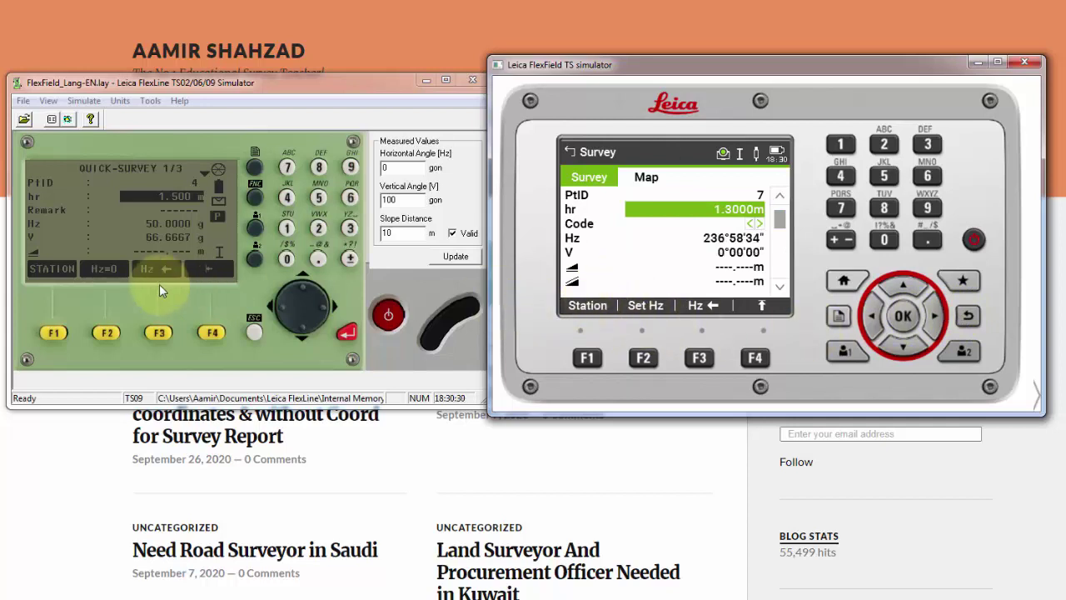
- Set the horizontal angle to 0°00'00" and switch its direction to right-handed
{"action": "left_click", "coordinate": [645, 307]}
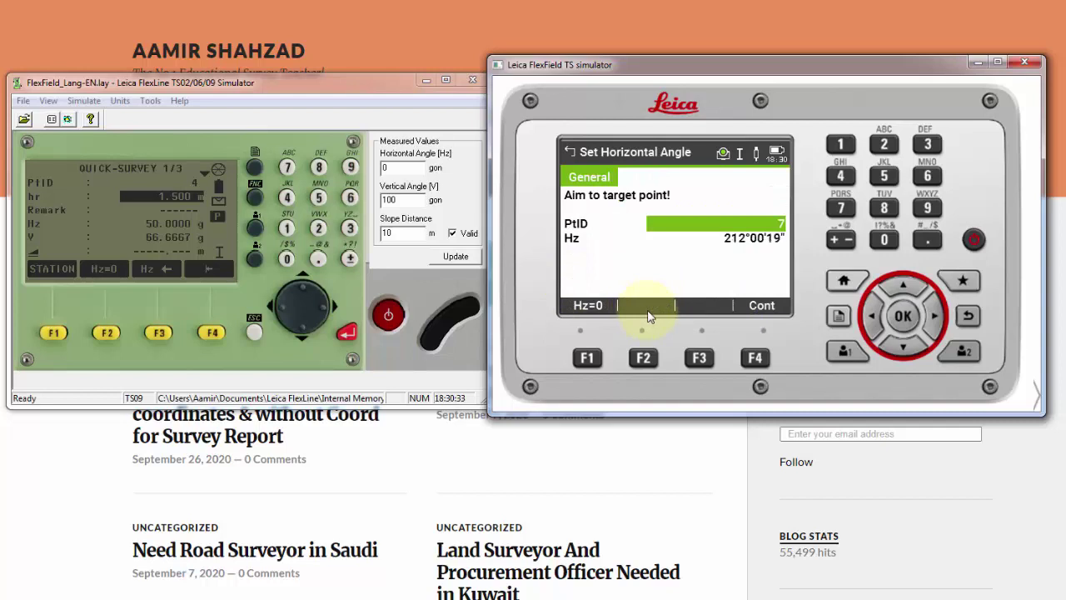
{"action": "left_click", "coordinate": [900, 353]}
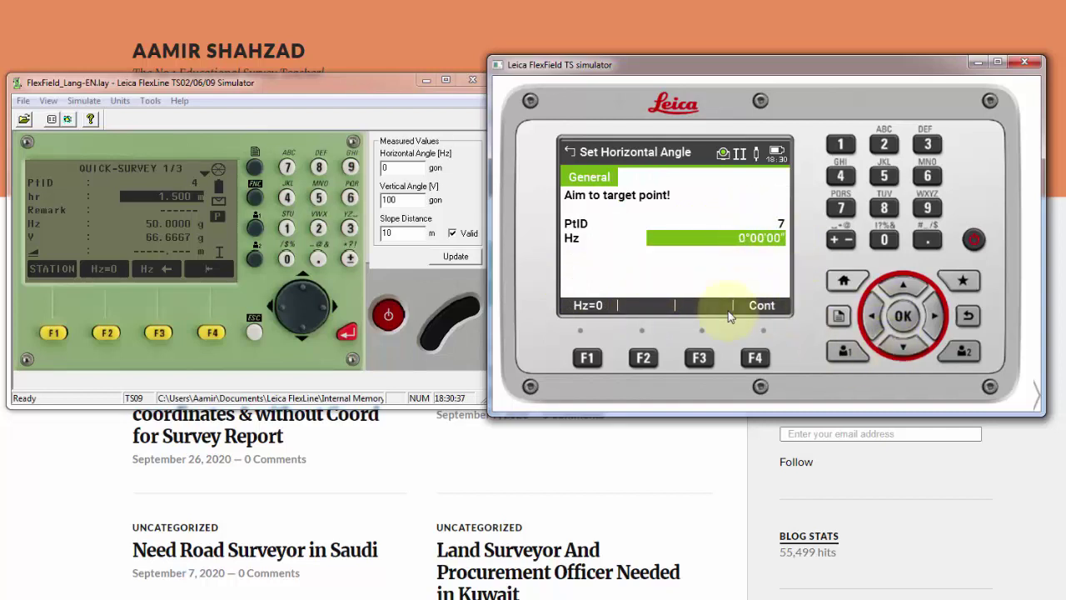
{"action": "left_click", "coordinate": [757, 359]}
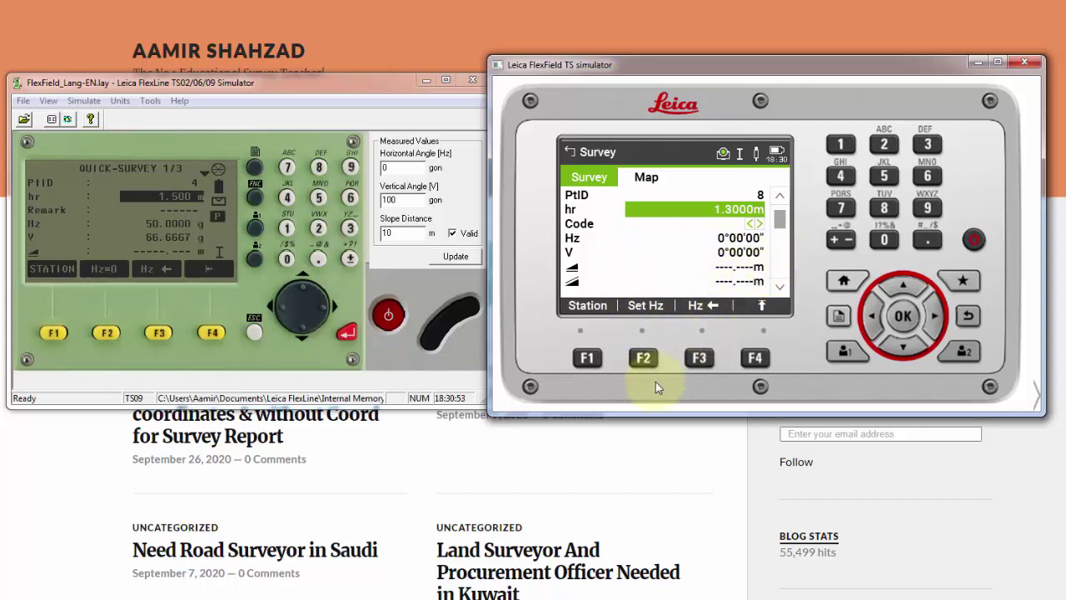
{"action": "left_click", "coordinate": [697, 358]}
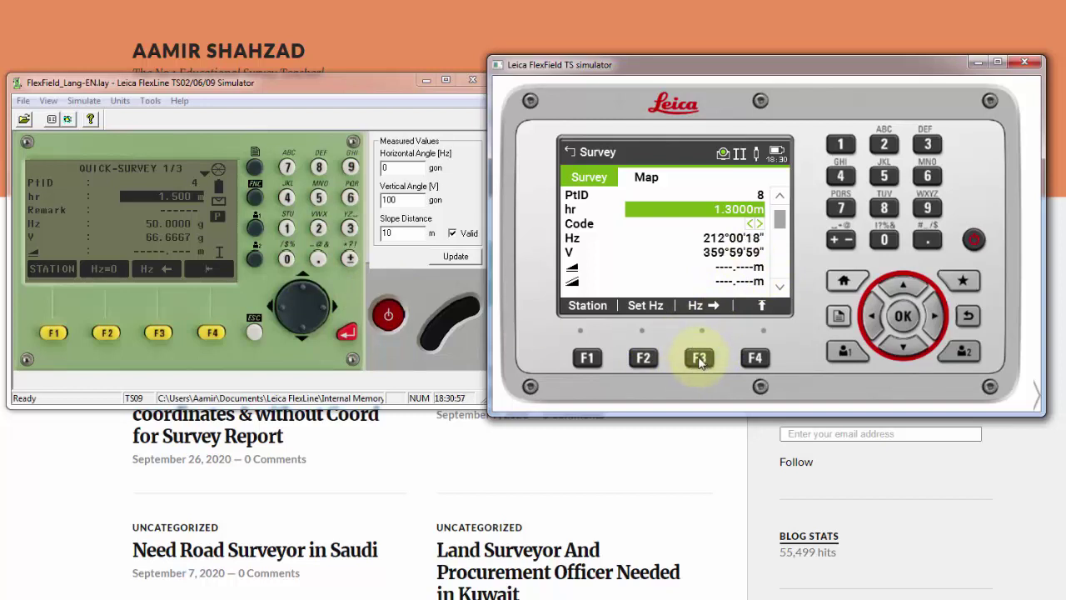
{"action": "left_click", "coordinate": [700, 360]}
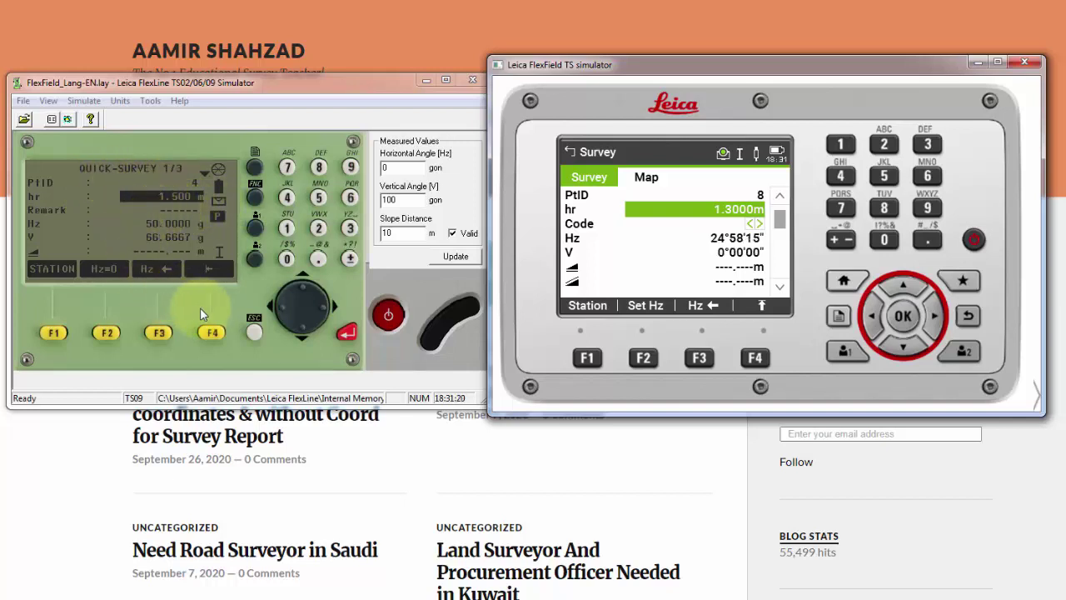
- Show the TS09 measuring functions and page Quick-Survey through to the coordinates page 3/3
{"action": "left_click", "coordinate": [209, 332]}
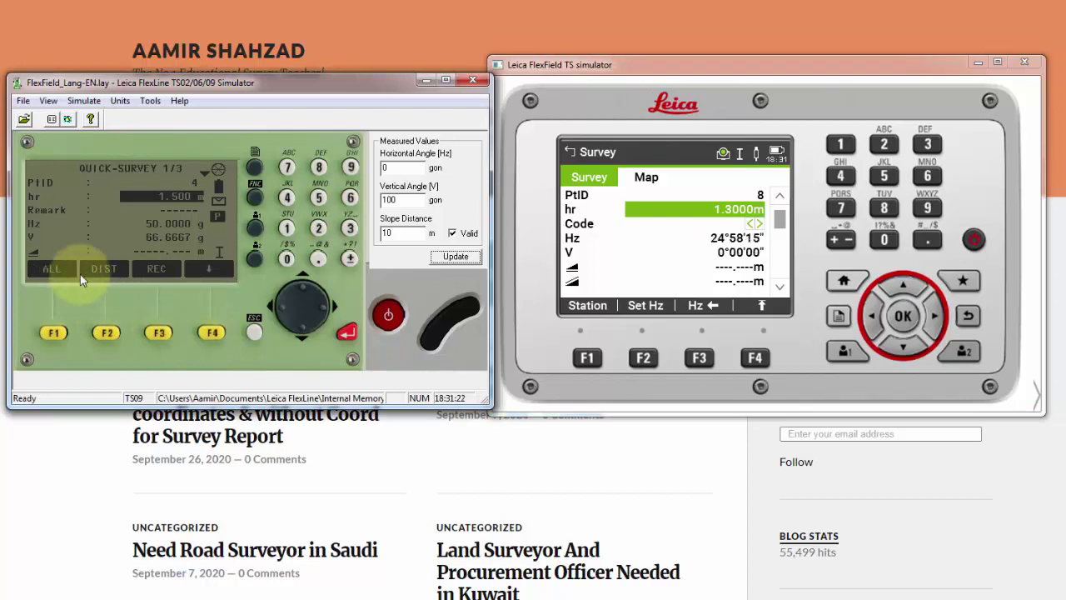
{"action": "left_click", "coordinate": [254, 168]}
{"action": "left_click", "coordinate": [254, 171]}
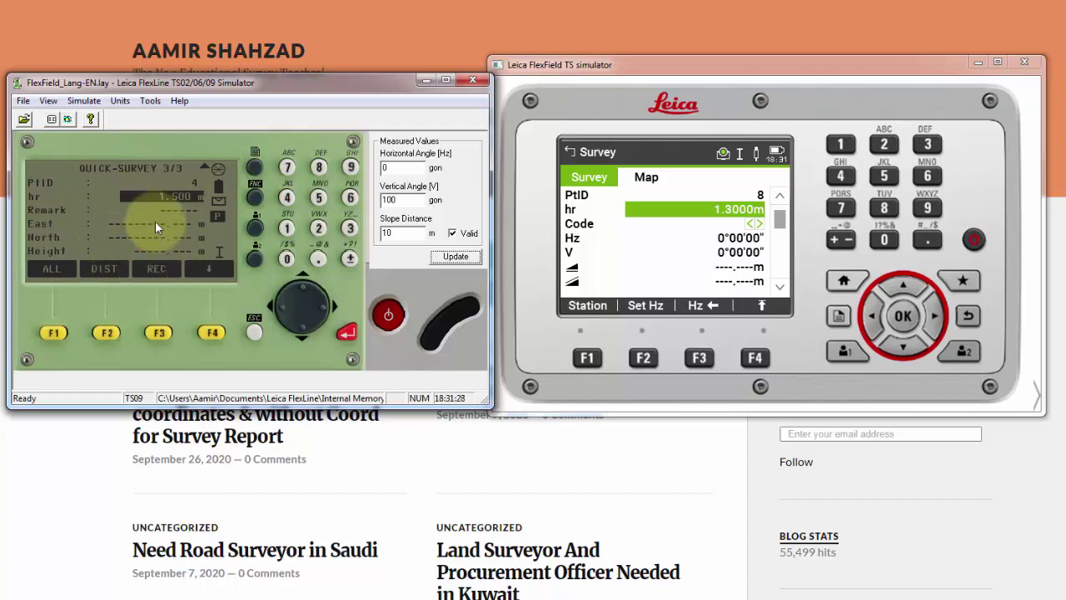
- On FlexField, scroll to East/North/Height, switch coding to Q-Code, and apply simulated measurements
{"action": "left_click", "coordinate": [755, 358]}
{"action": "left_click", "coordinate": [755, 360]}
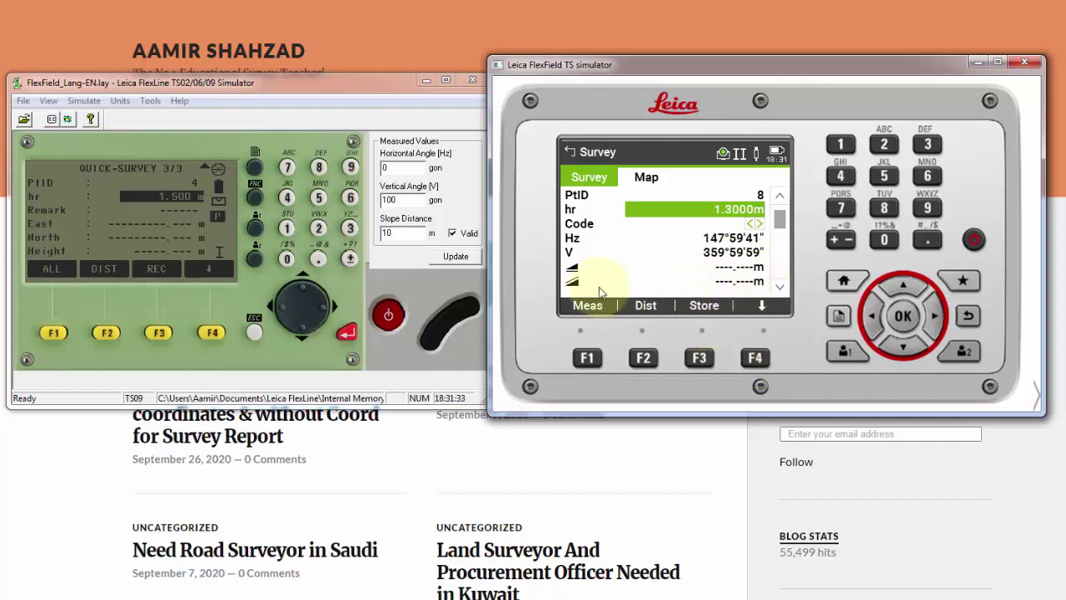
{"action": "left_click", "coordinate": [781, 289]}
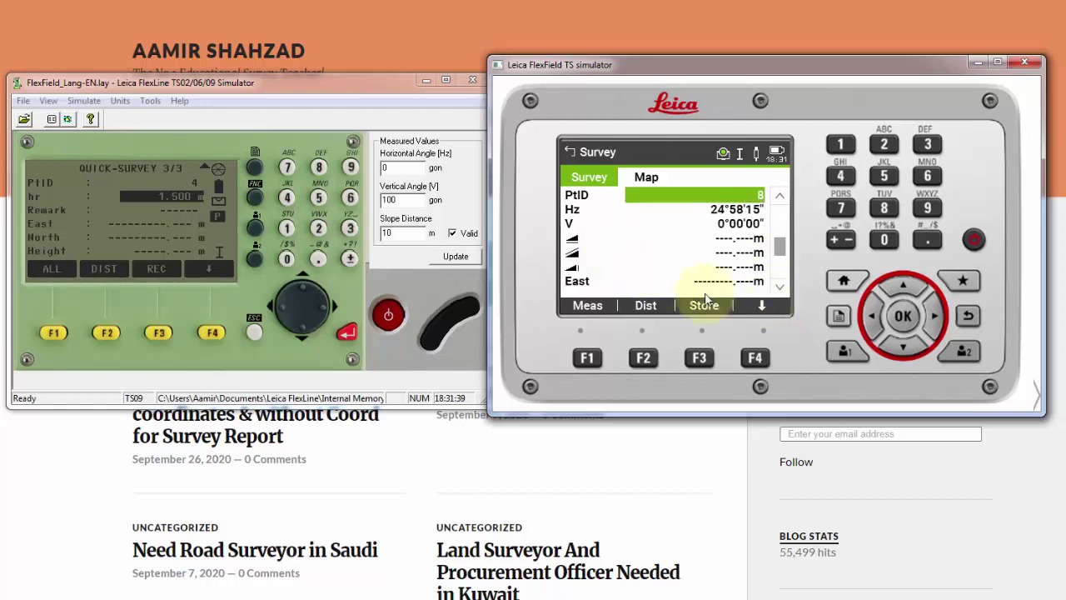
{"action": "left_click", "coordinate": [779, 291]}
{"action": "left_click", "coordinate": [780, 291]}
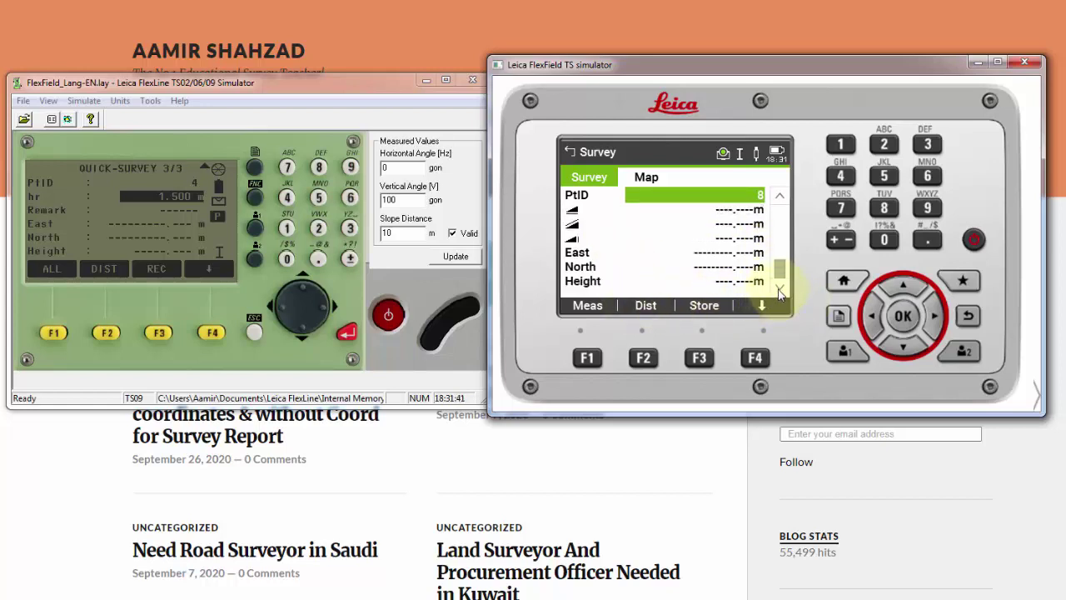
{"action": "left_click", "coordinate": [755, 358]}
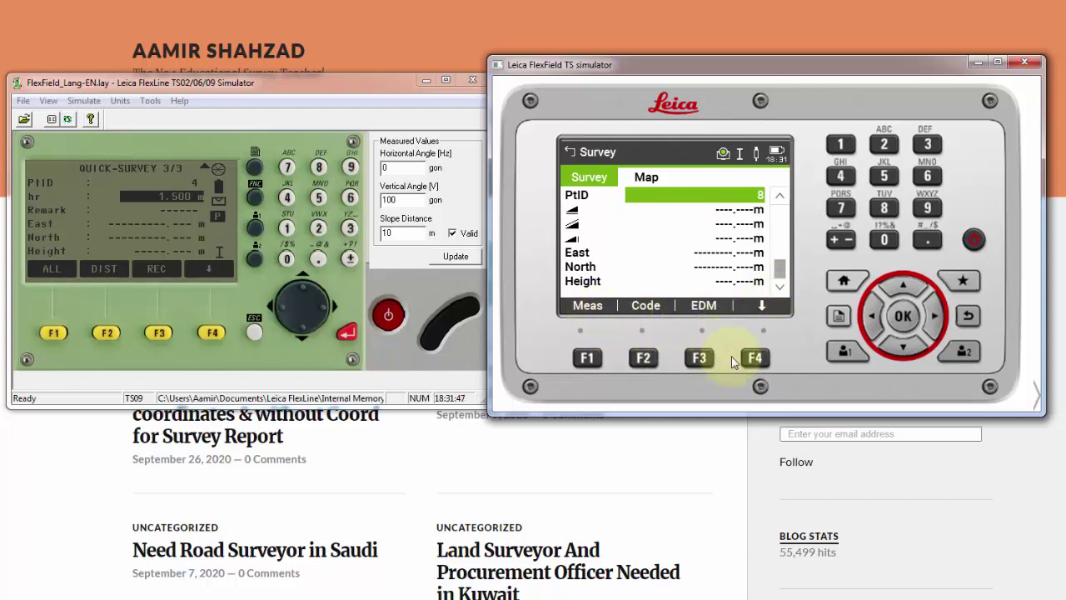
{"action": "left_click", "coordinate": [756, 359]}
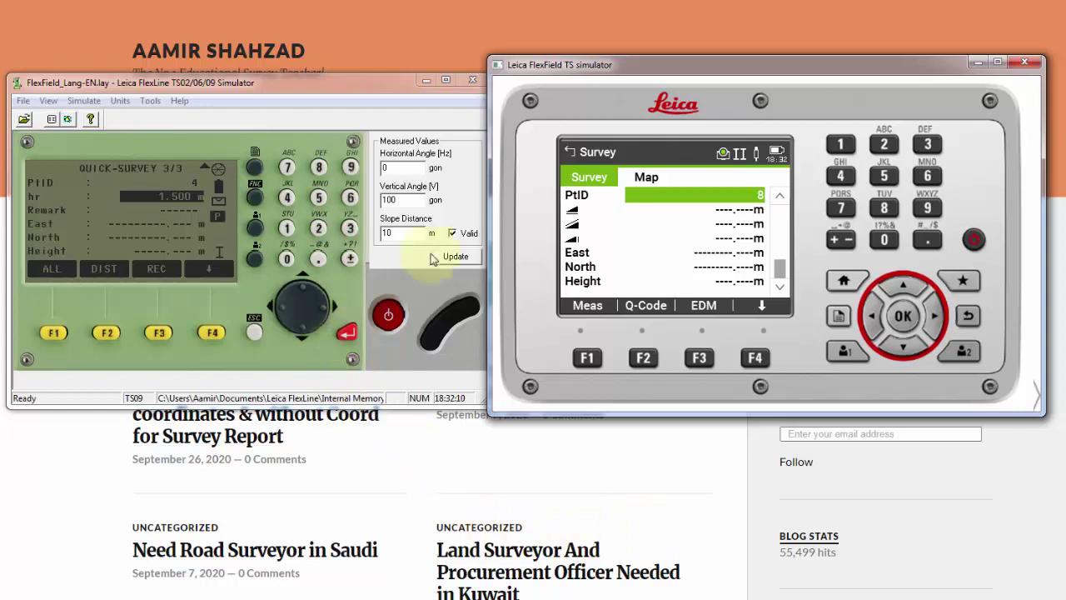
{"action": "left_click", "coordinate": [472, 257]}
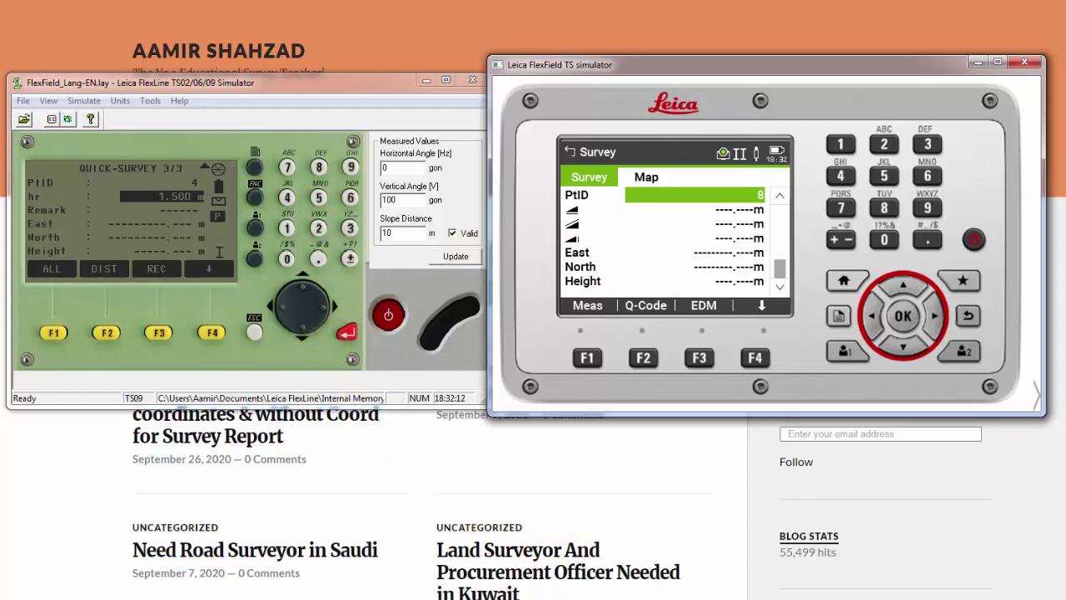